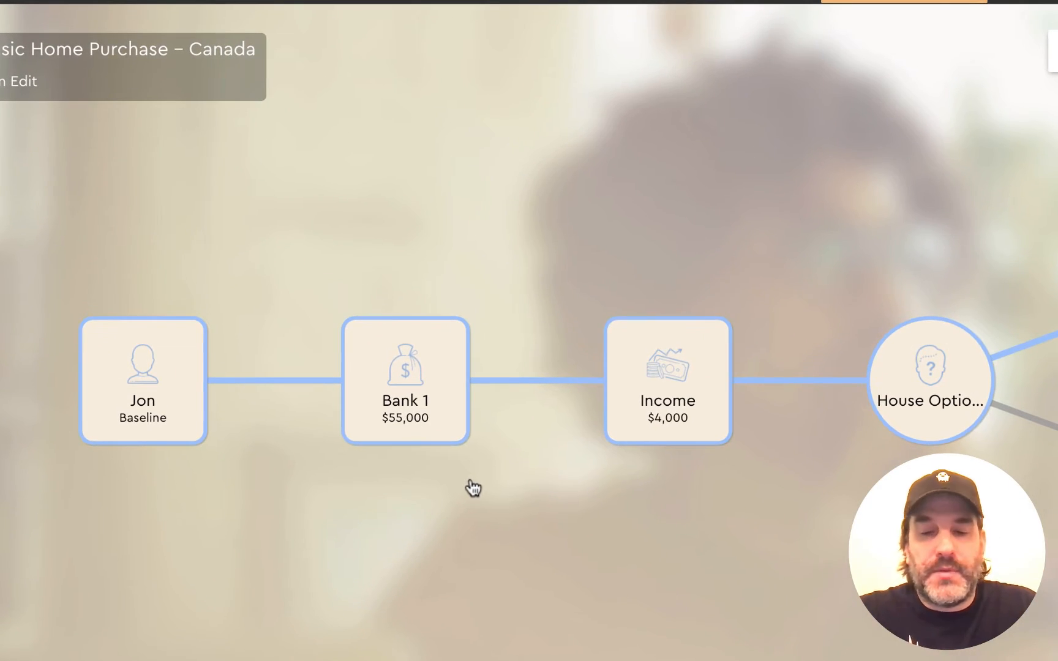
Step: Inspect the Bank 1, Income and House Options nodes at the start of the scenario
scroll(474, 489, up, 3)
drag(368, 489, 532, 505)
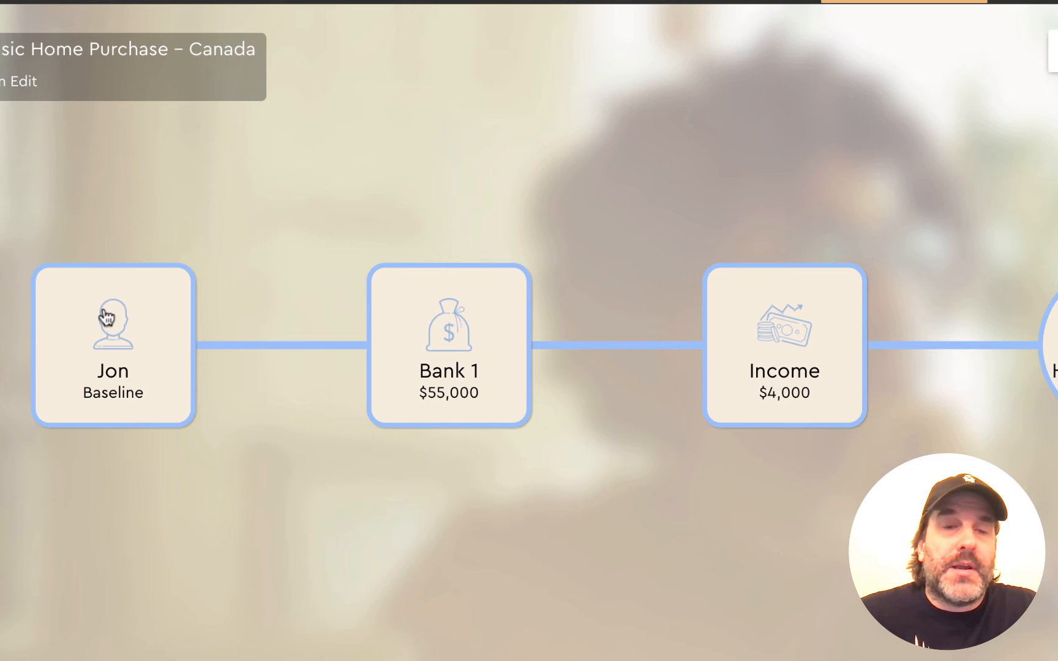
click(467, 369)
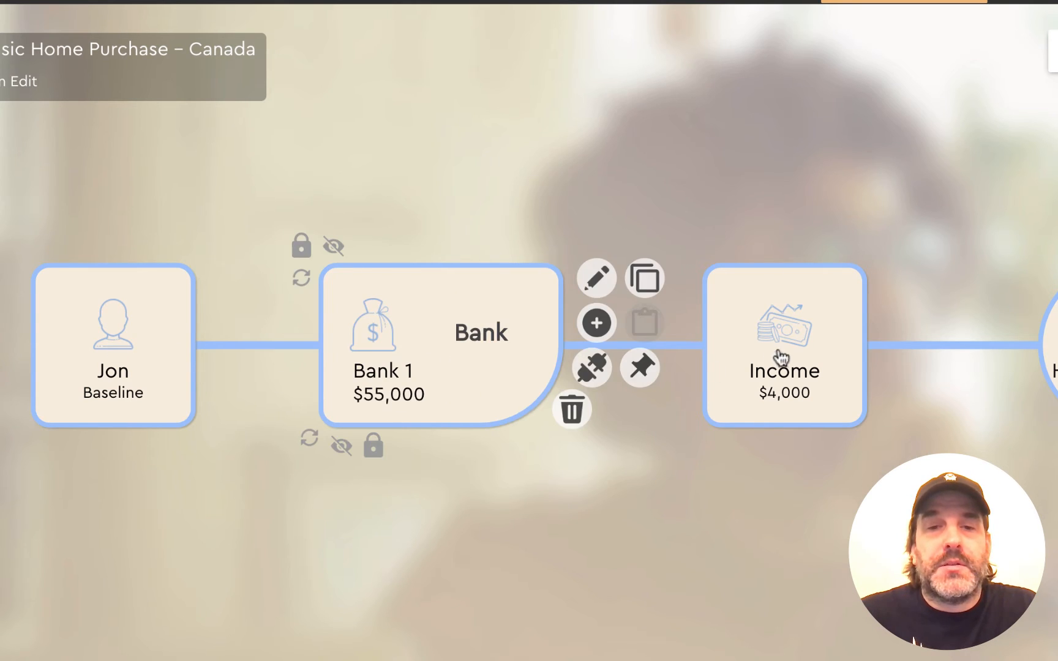
click(806, 352)
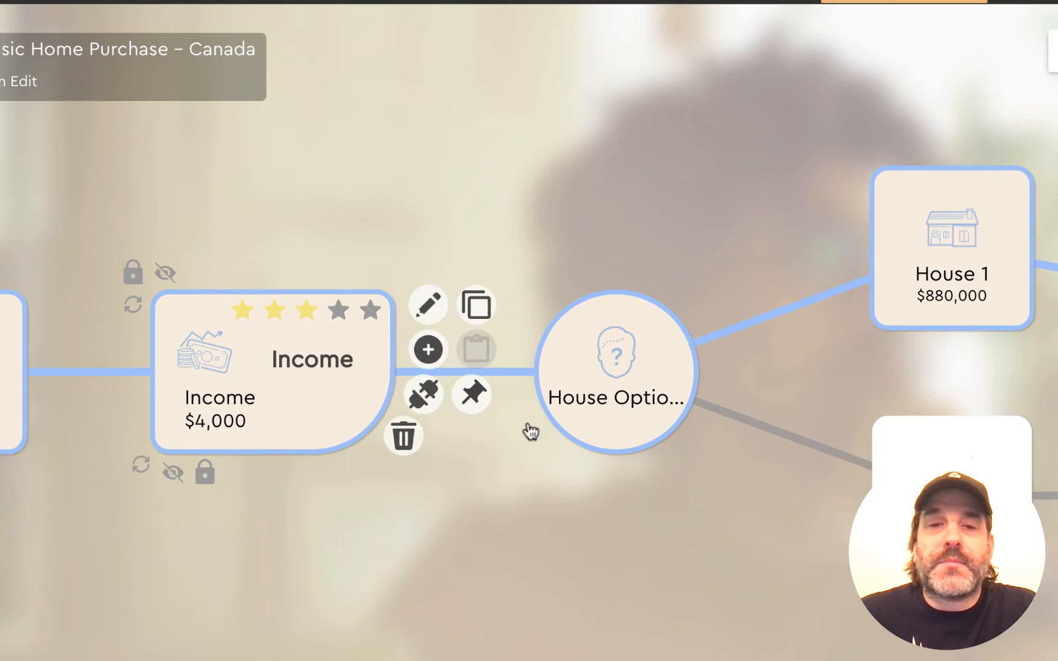
click(608, 361)
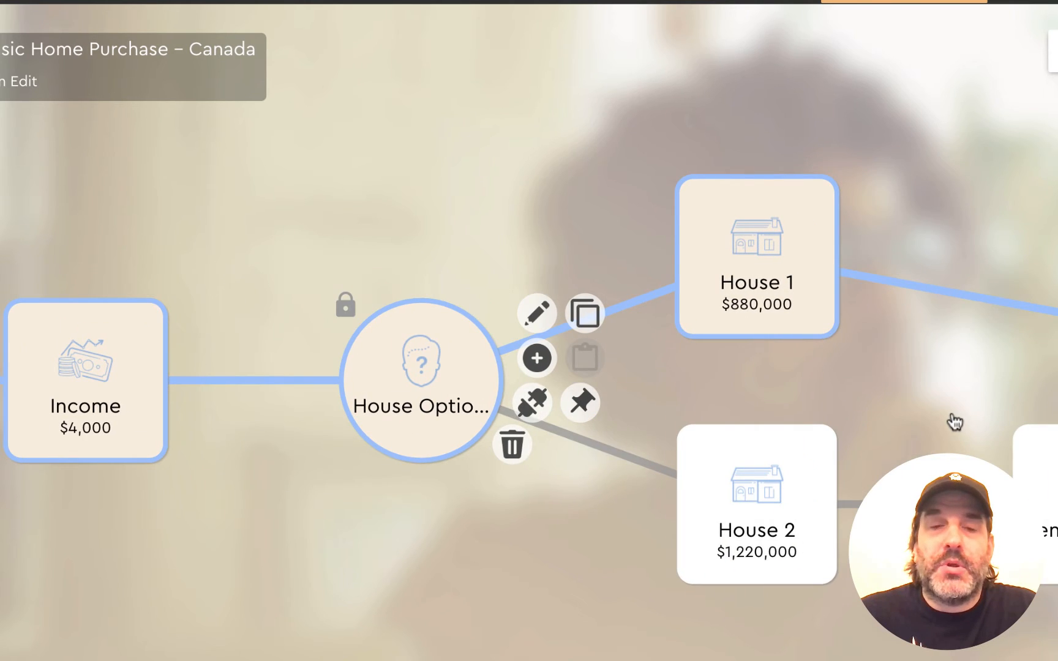
Step: Review the House 1, House 2 and Rental Income nodes, opening the details of House 1 and Rental Income
click(758, 221)
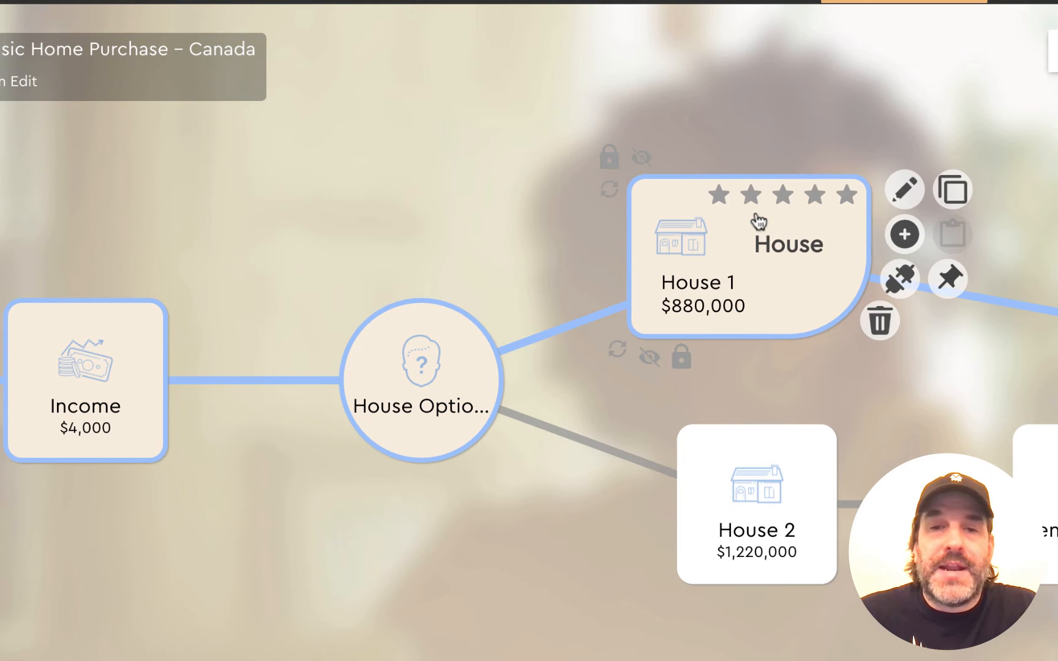
click(904, 189)
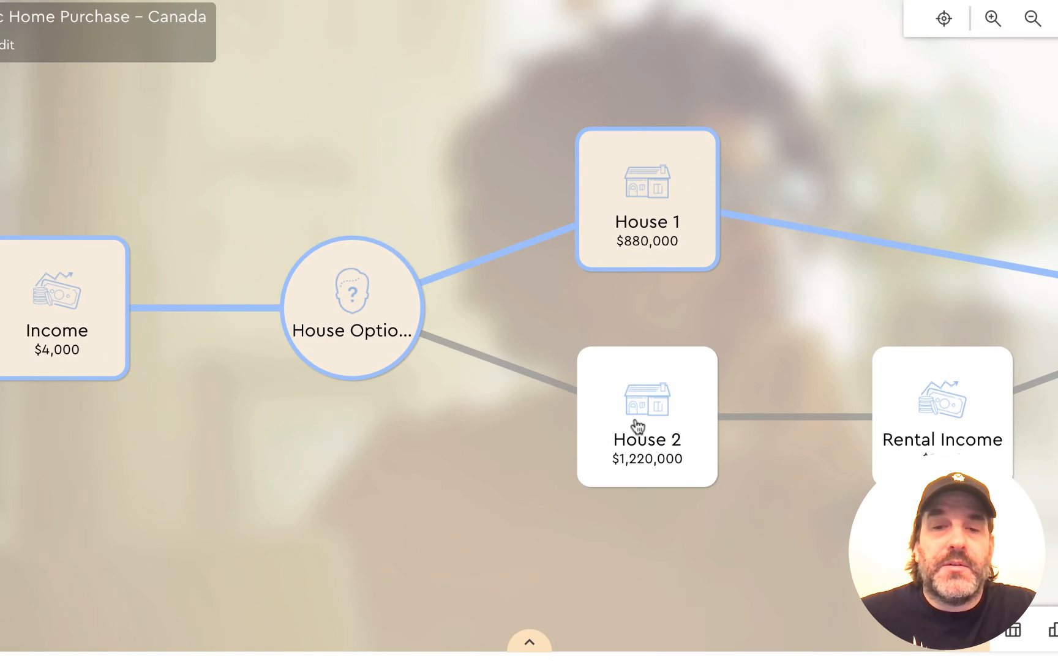
click(638, 427)
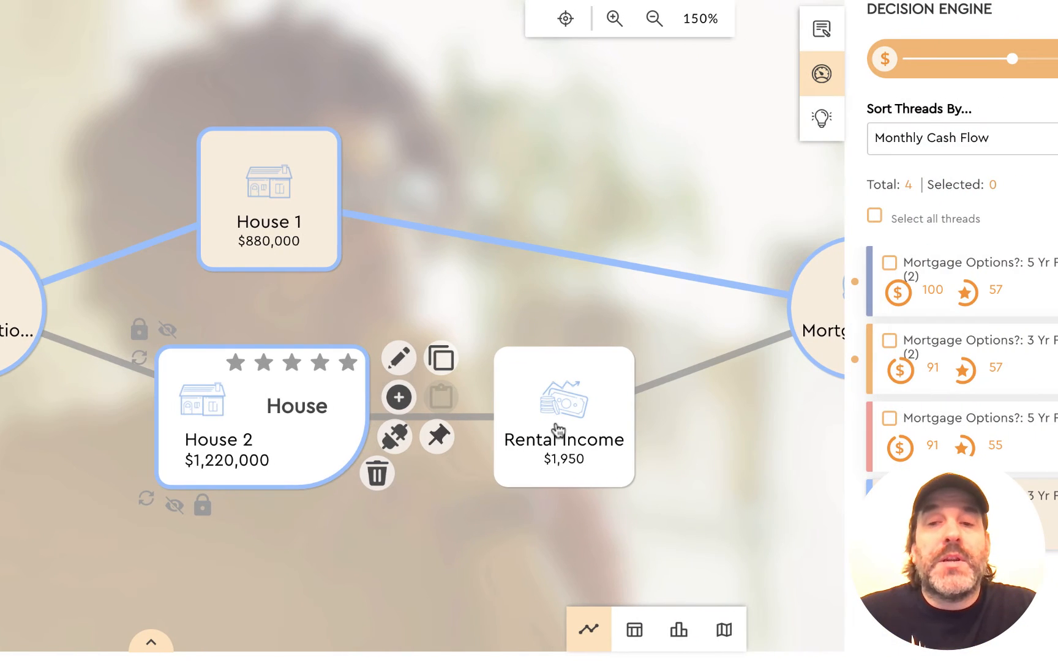
click(557, 430)
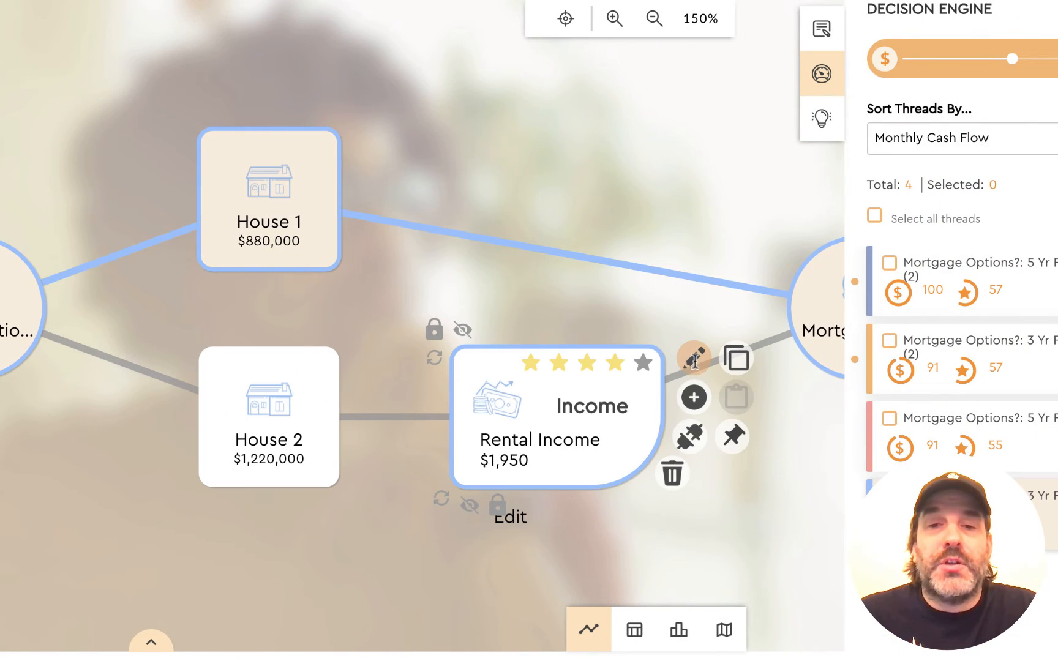
click(693, 360)
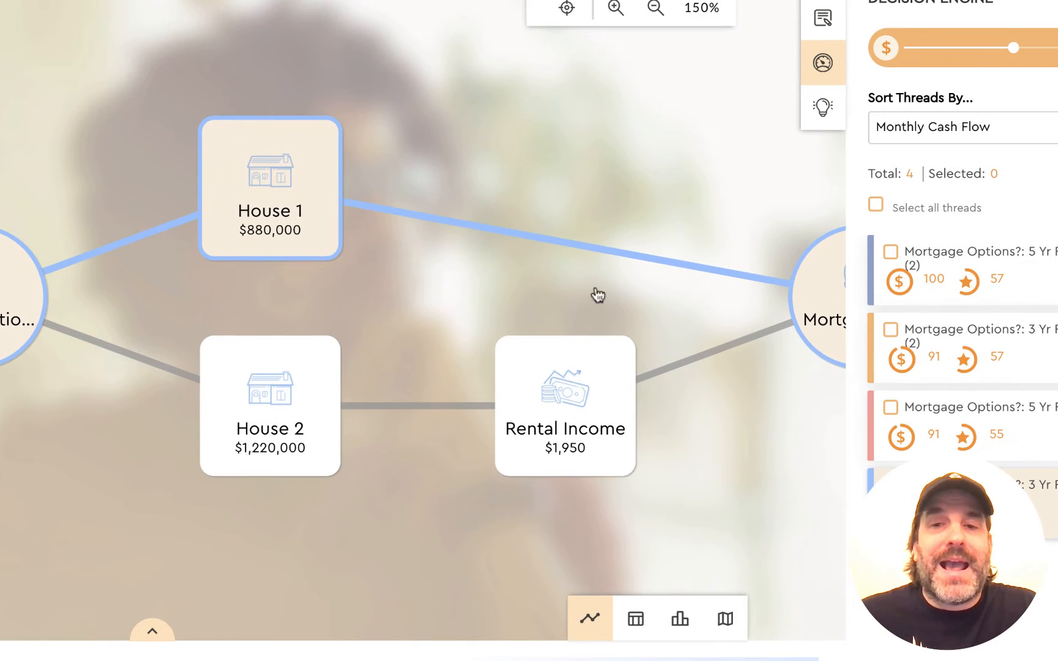
Step: Review the 3 Yr Fixed mortgage's settings, close them, and select the 5 Yr Fixed mortgage node
drag(612, 289, 0, 284)
drag(346, 404, 278, 403)
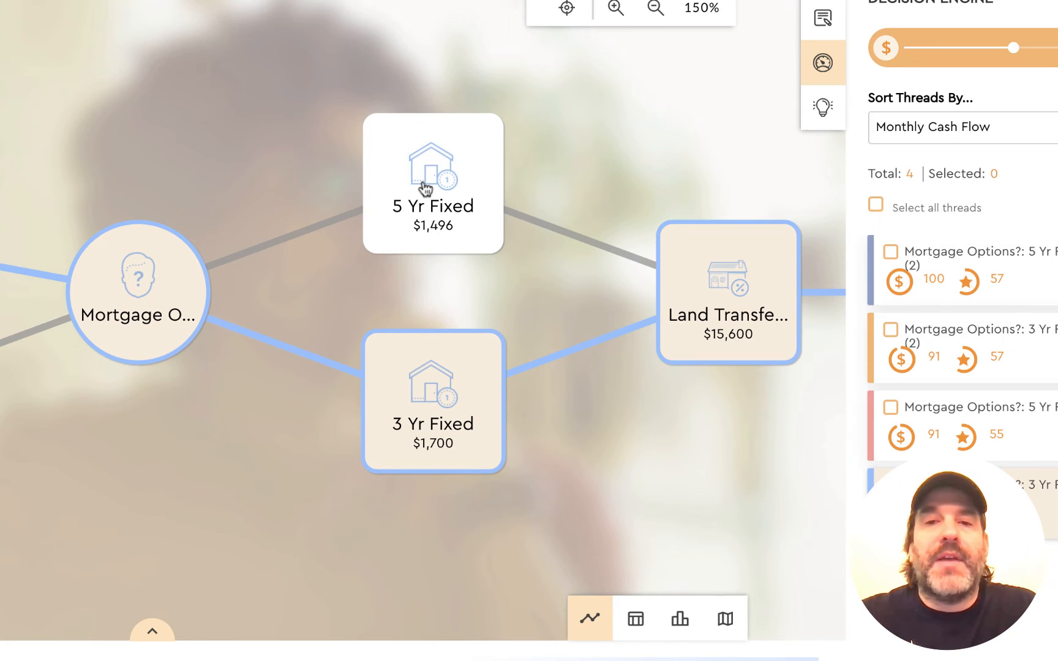
click(434, 401)
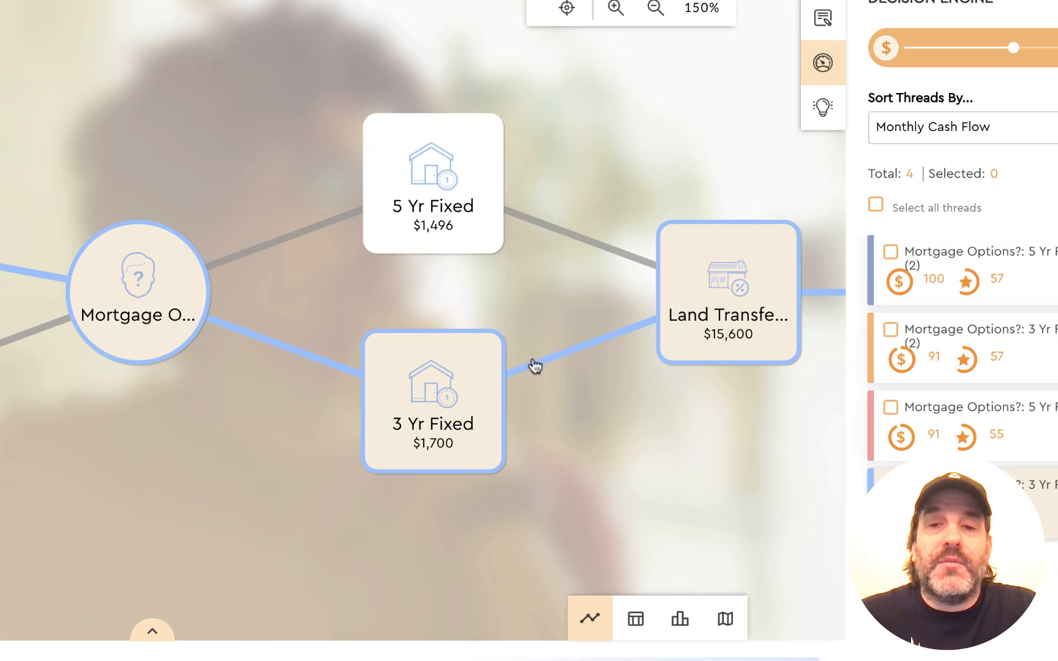
click(560, 346)
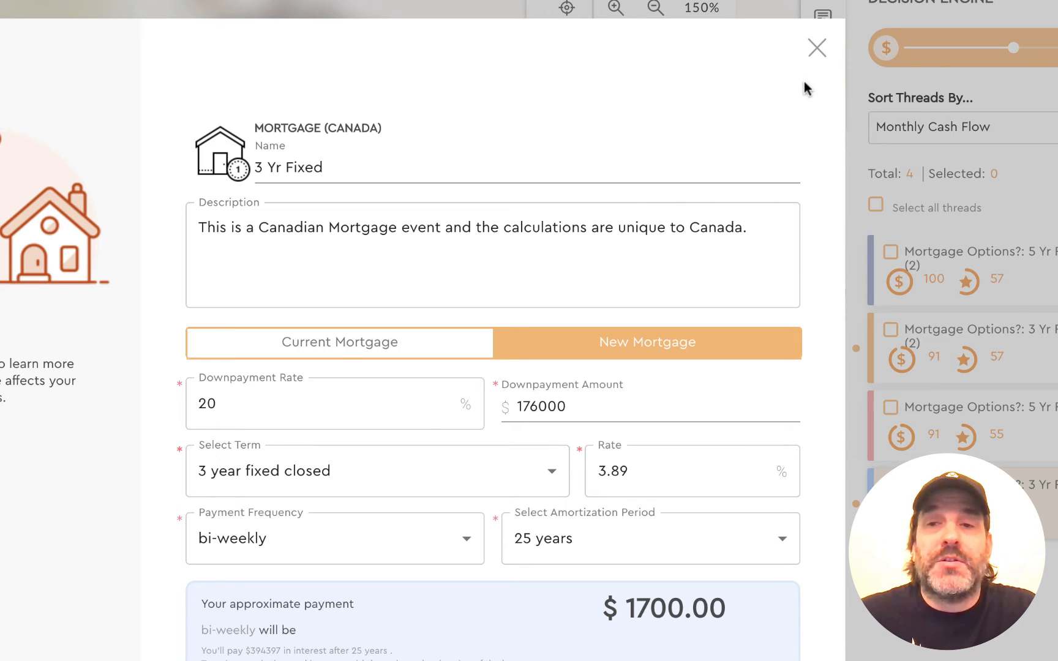
click(818, 47)
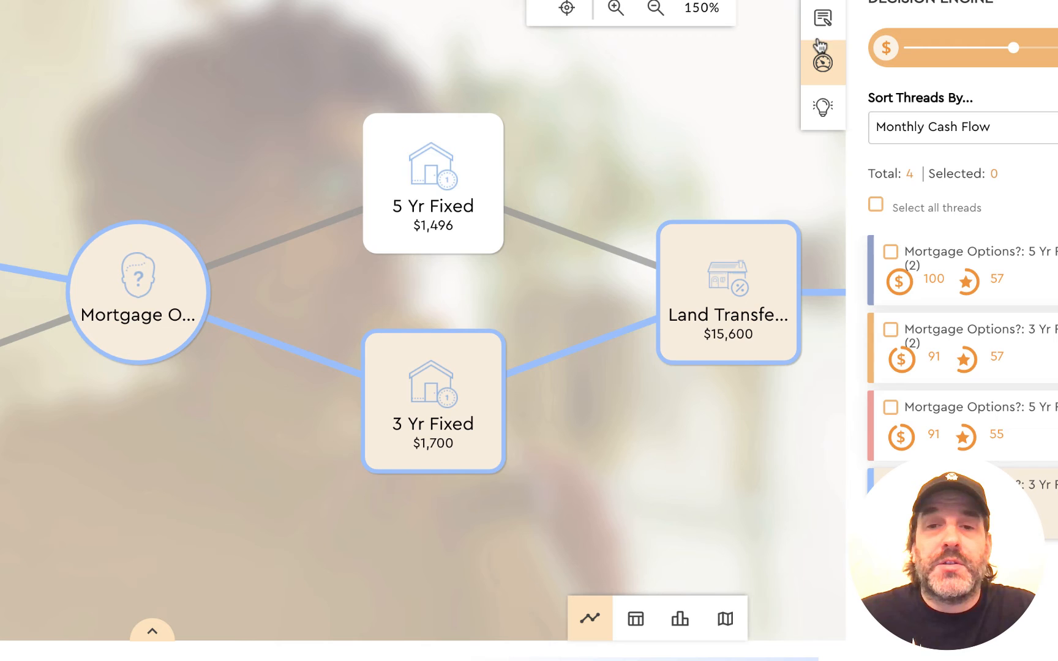
click(429, 173)
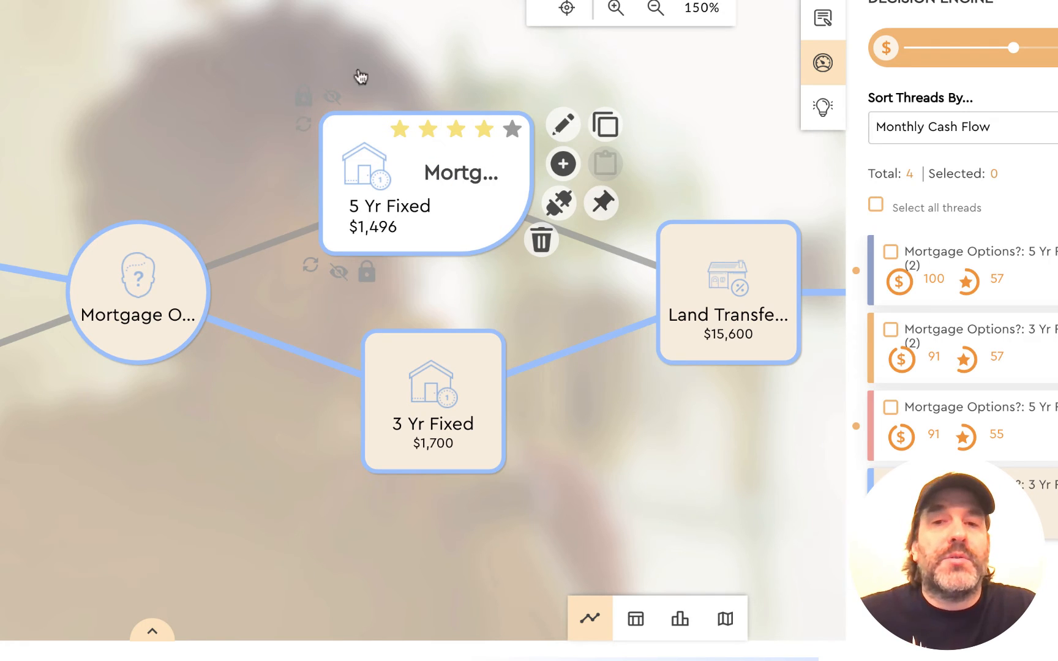
Step: Check the first-time buyer and foreign buyer settings of the land transfer tax node, and close its details
drag(682, 473, 531, 479)
drag(649, 451, 509, 441)
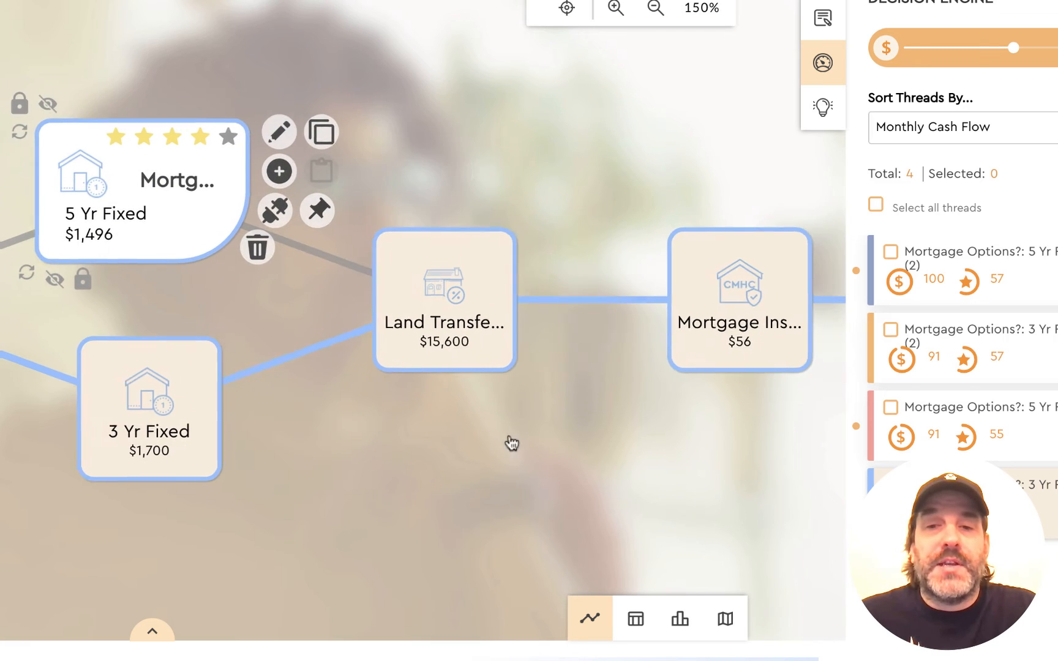
click(443, 300)
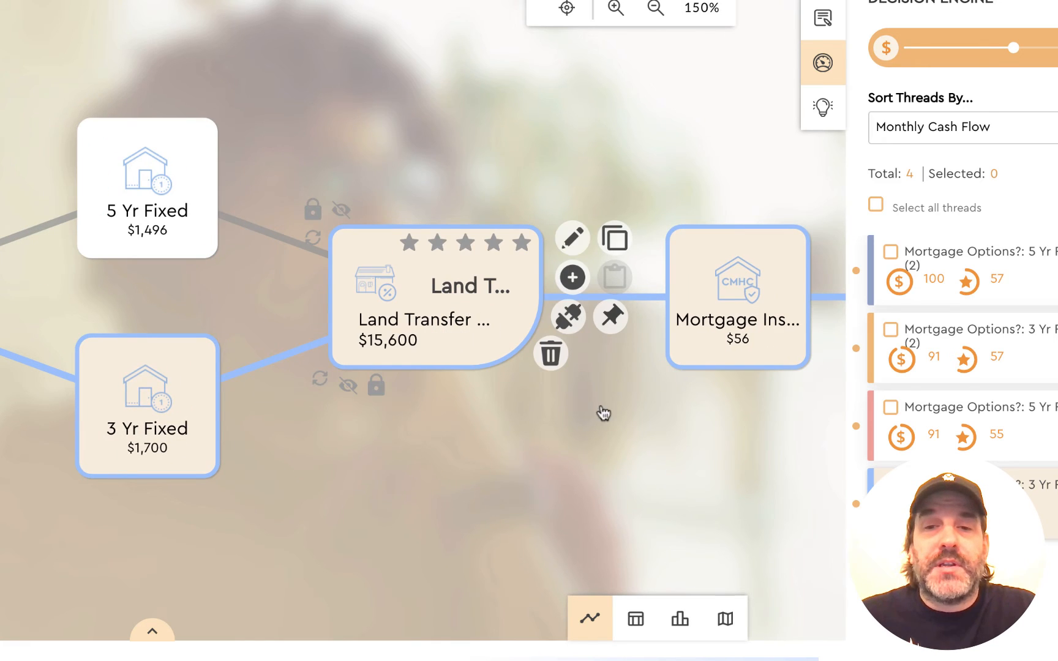
click(572, 237)
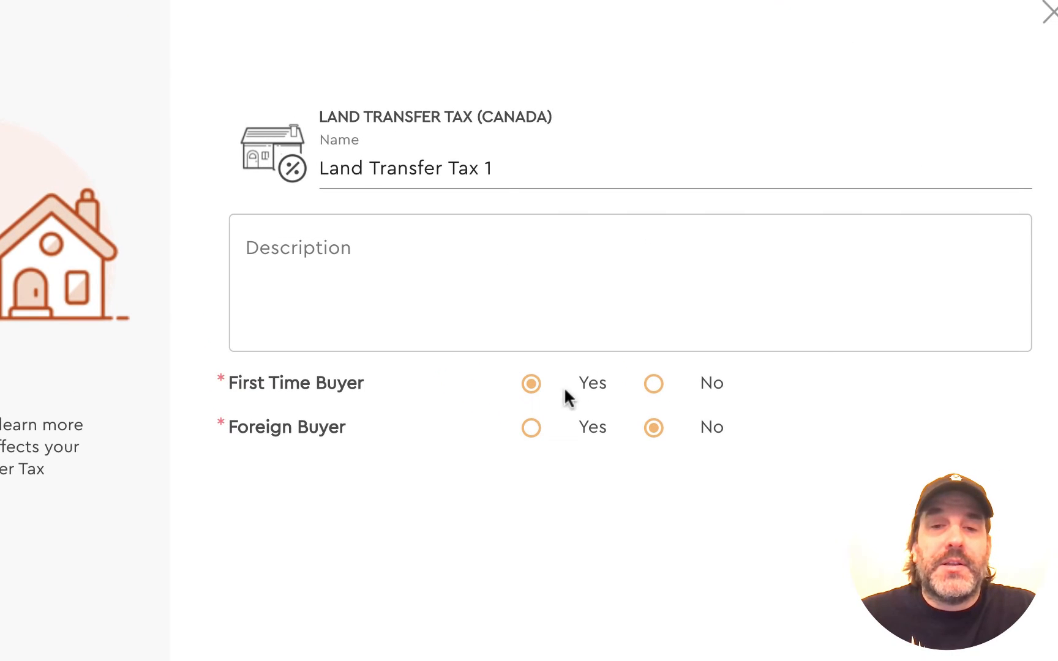
mouse_move(521, 381)
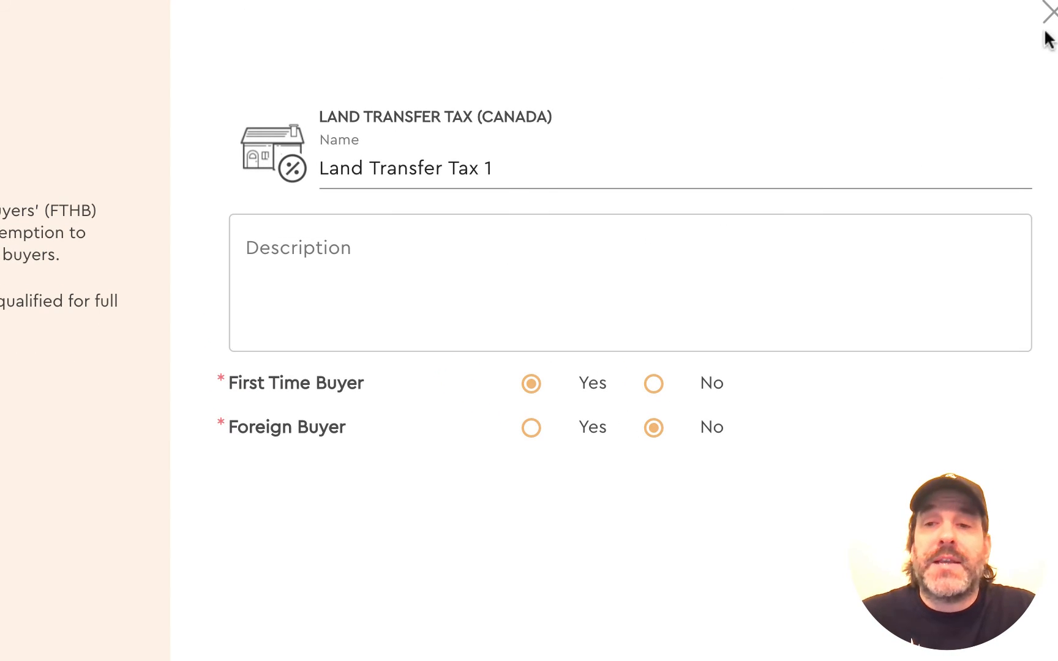
click(1049, 13)
Step: Inspect the mortgage insurance node and review the individual fees in the Closing Costs 1 node
drag(770, 498, 327, 493)
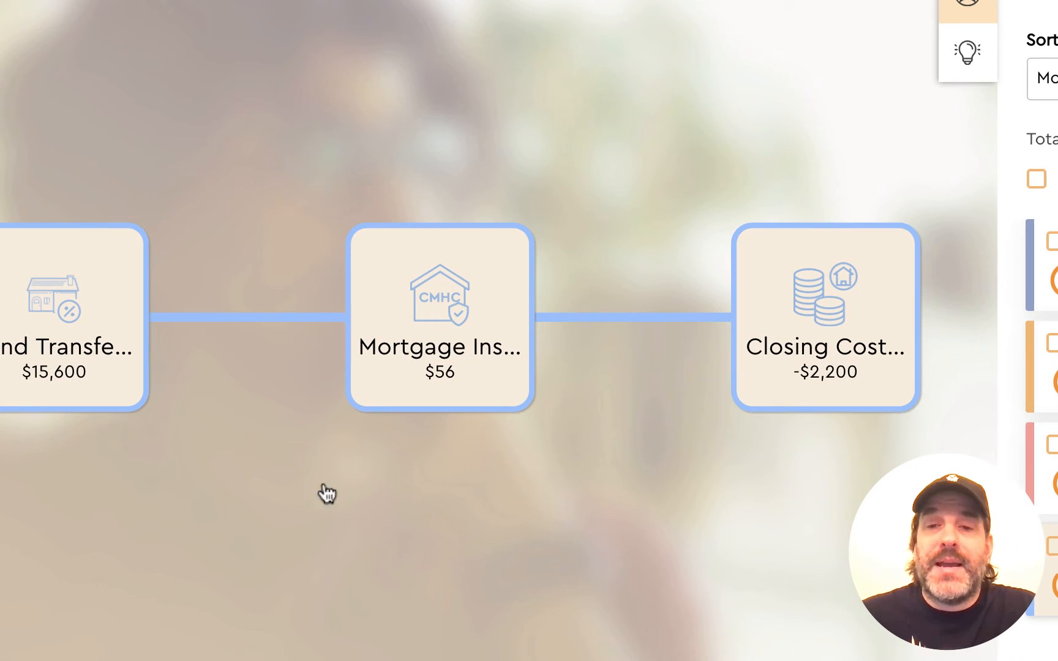
click(453, 306)
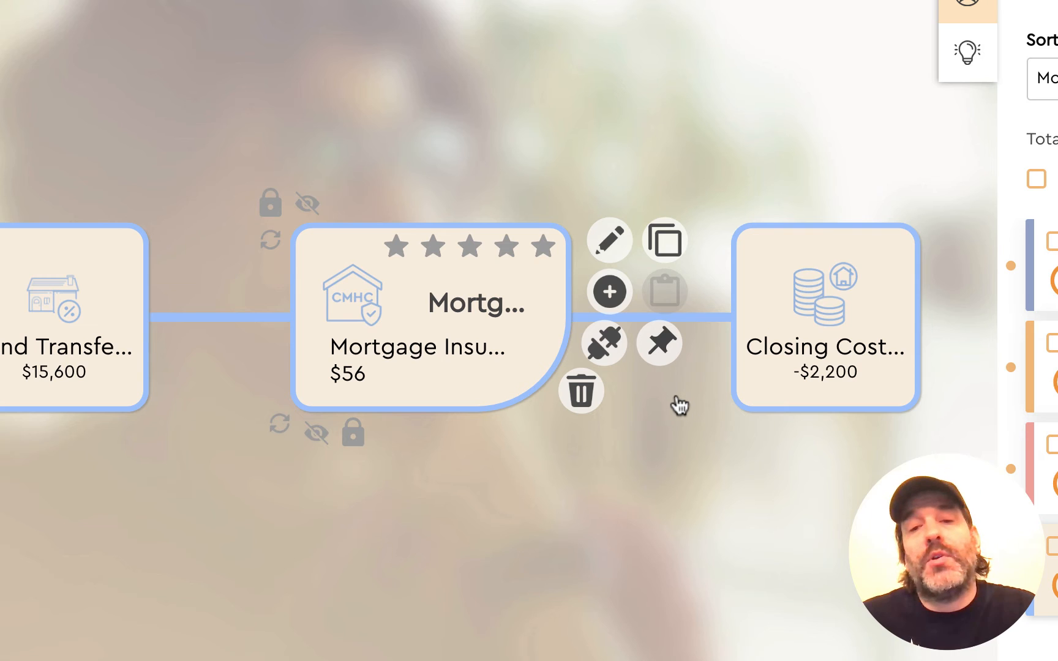
click(847, 329)
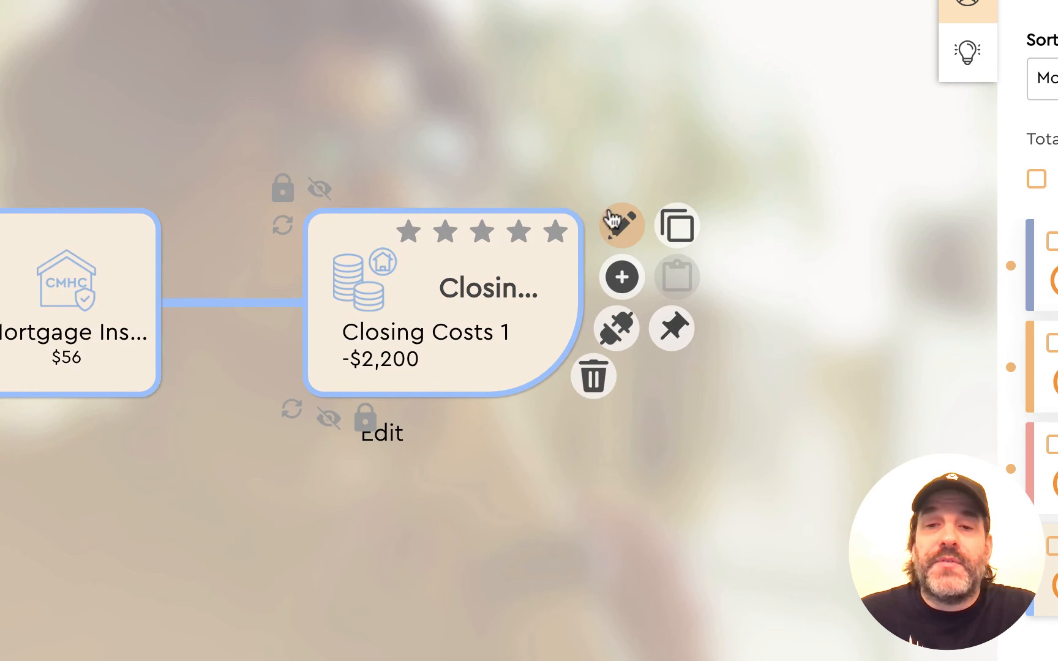
click(619, 224)
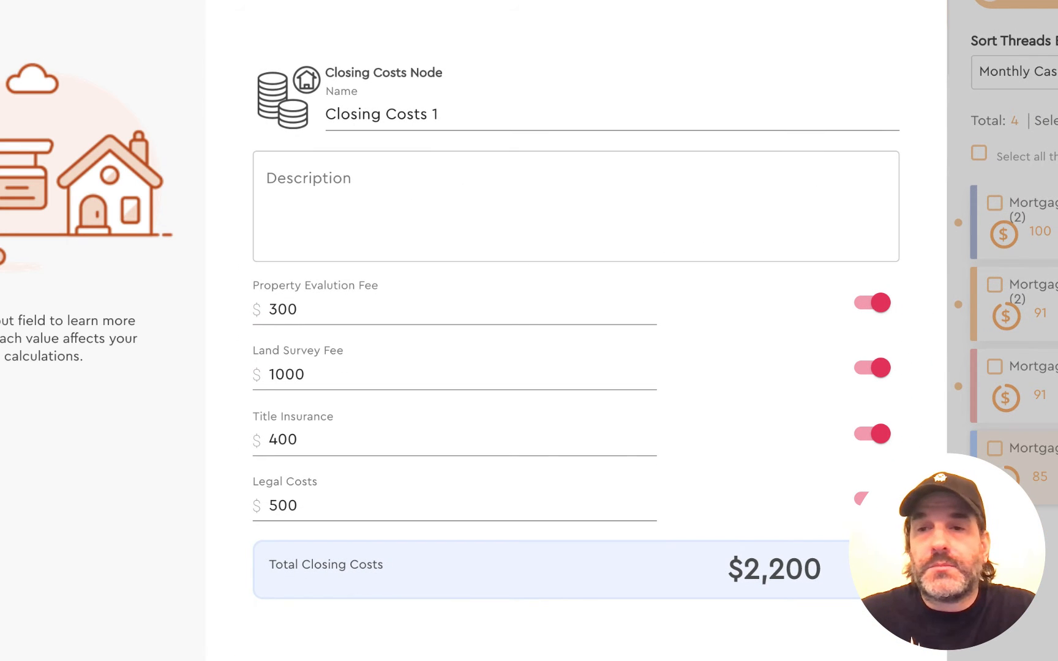
click(923, 0)
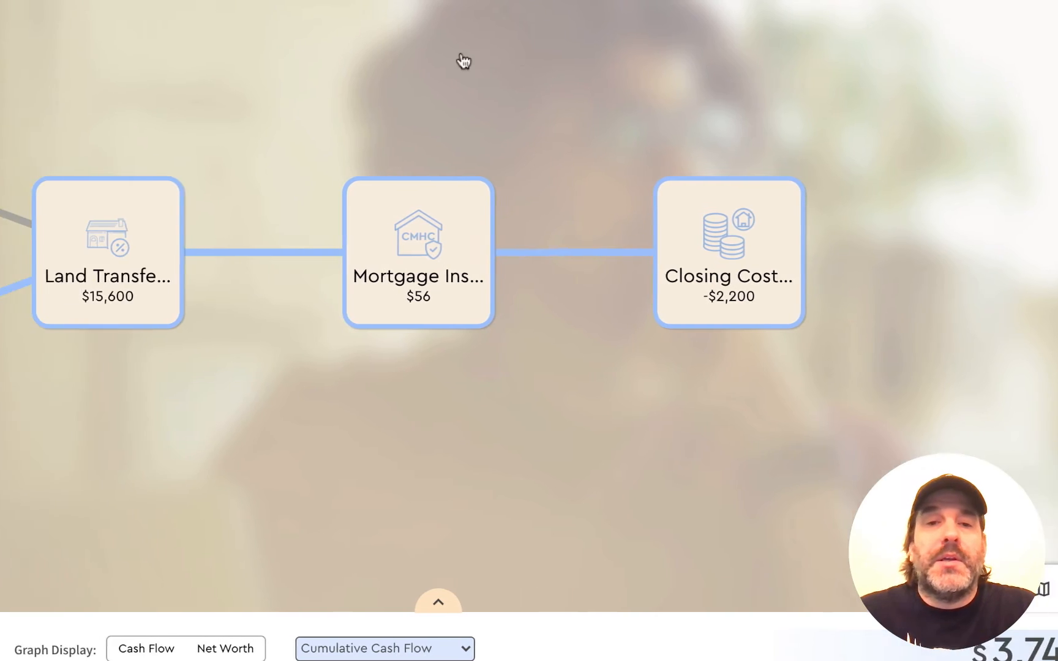
Step: Activate each of the four mortgage threads in turn to compare their paths and monthly cash flow, ending on the last 3 Yr Fixed thread
drag(241, 61, 671, 61)
drag(447, 60, 548, 57)
drag(850, 58, 960, 63)
drag(71, 114, 418, 125)
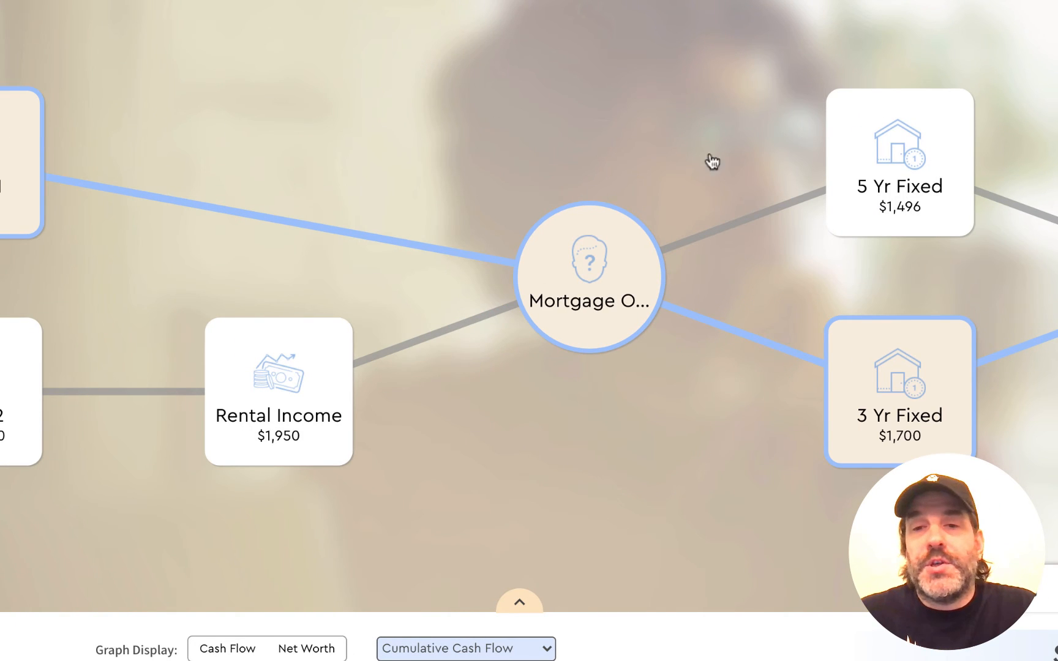
scroll(827, 132, down, 5)
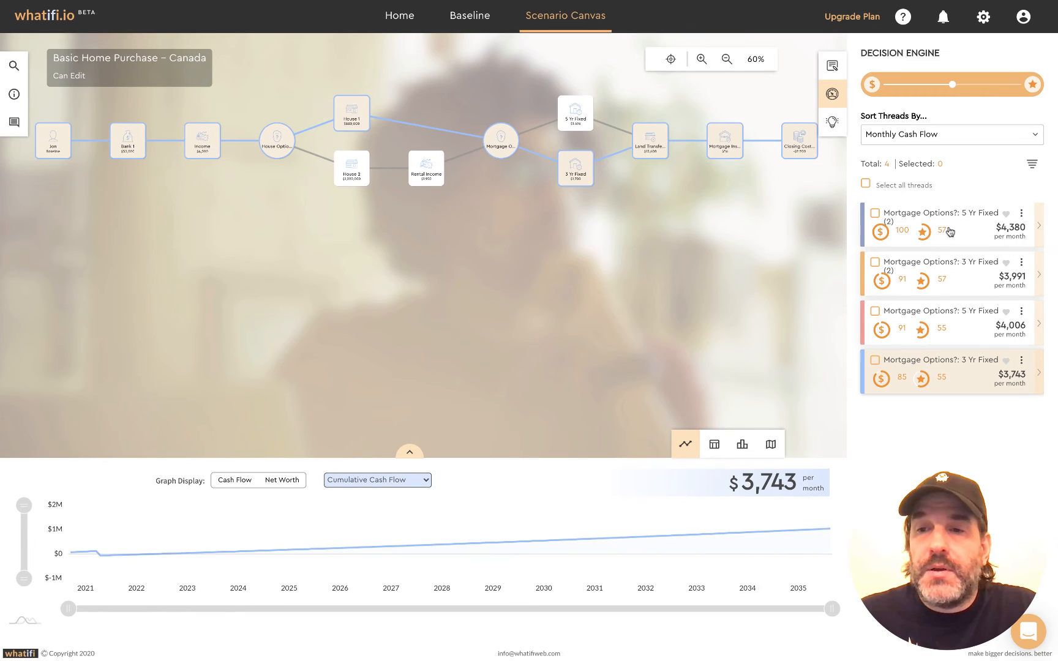
click(951, 232)
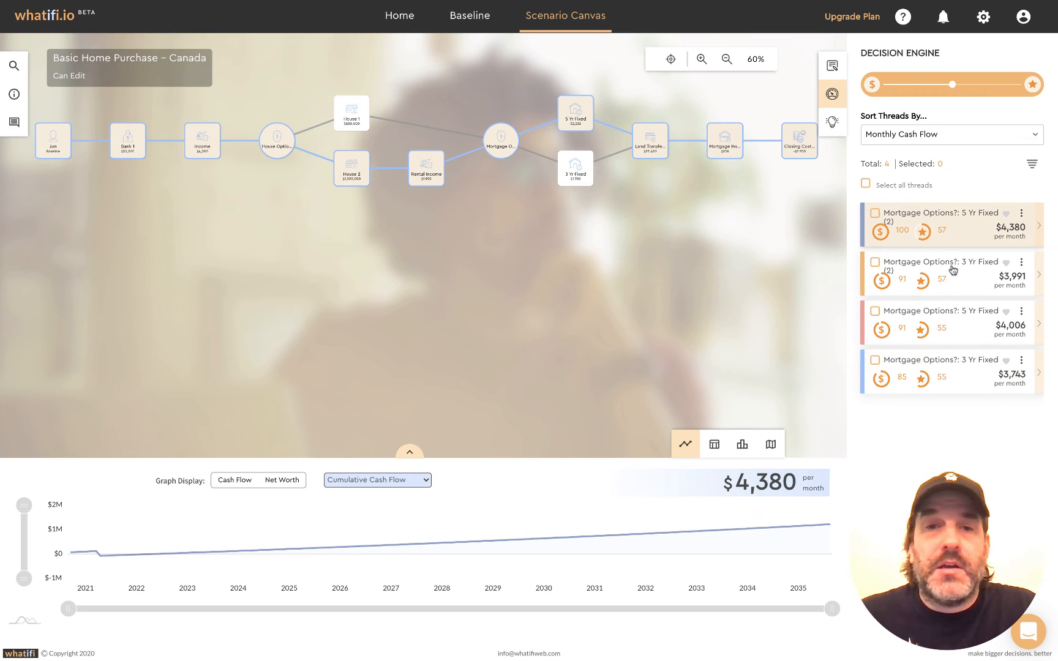
click(953, 270)
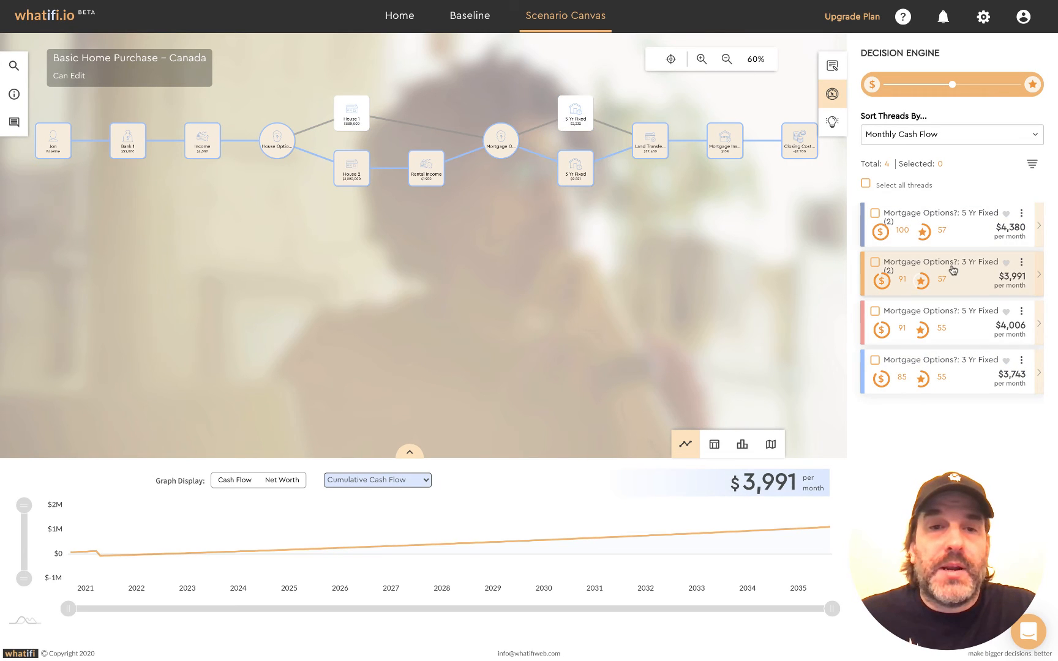
click(958, 320)
click(959, 366)
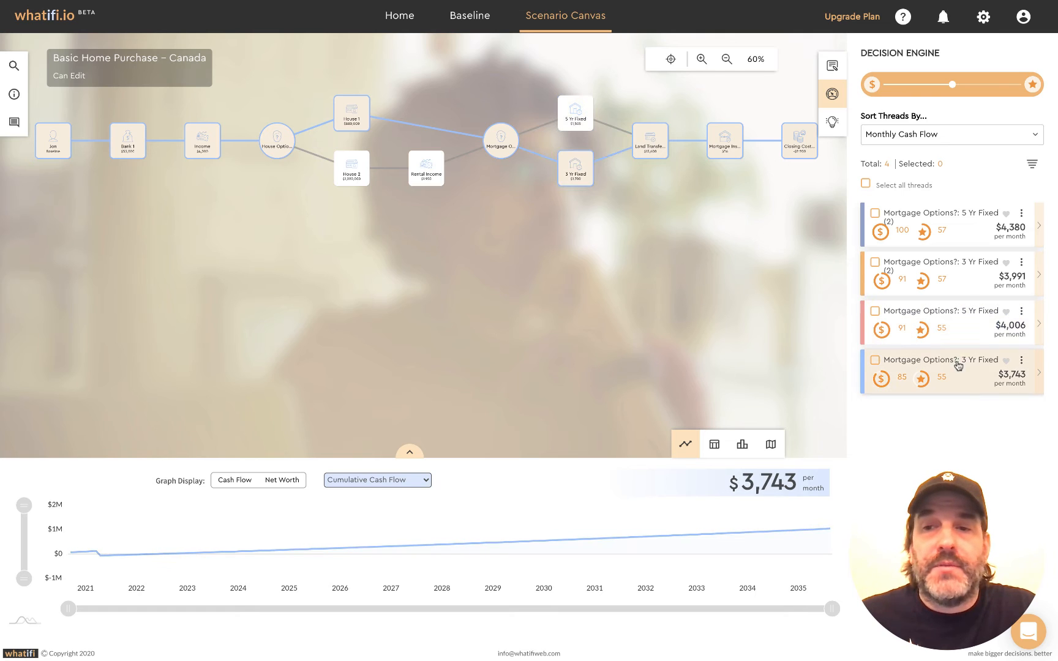
Step: Select all threads, compare their values on the cumulative cash flow graph, and switch the graph to net worth
click(866, 185)
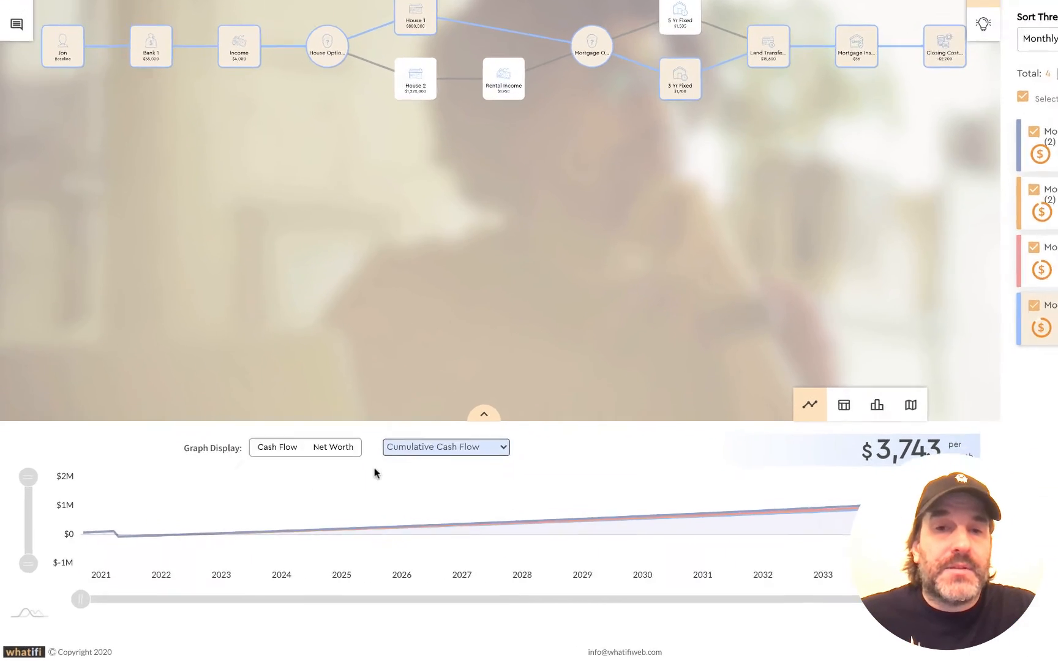
mouse_move(169, 568)
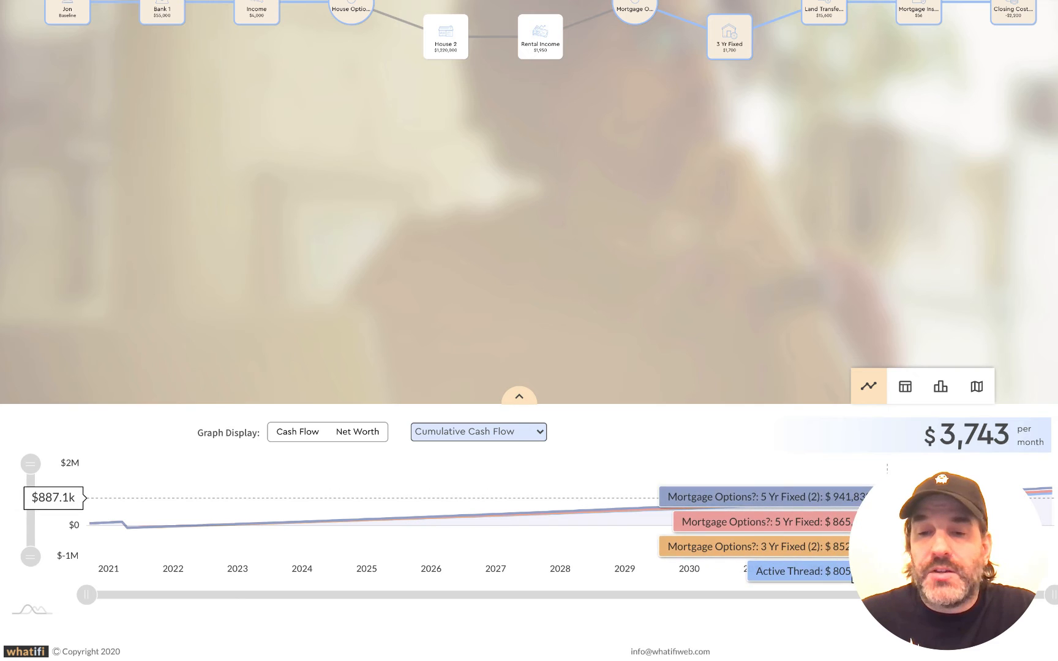
click(351, 437)
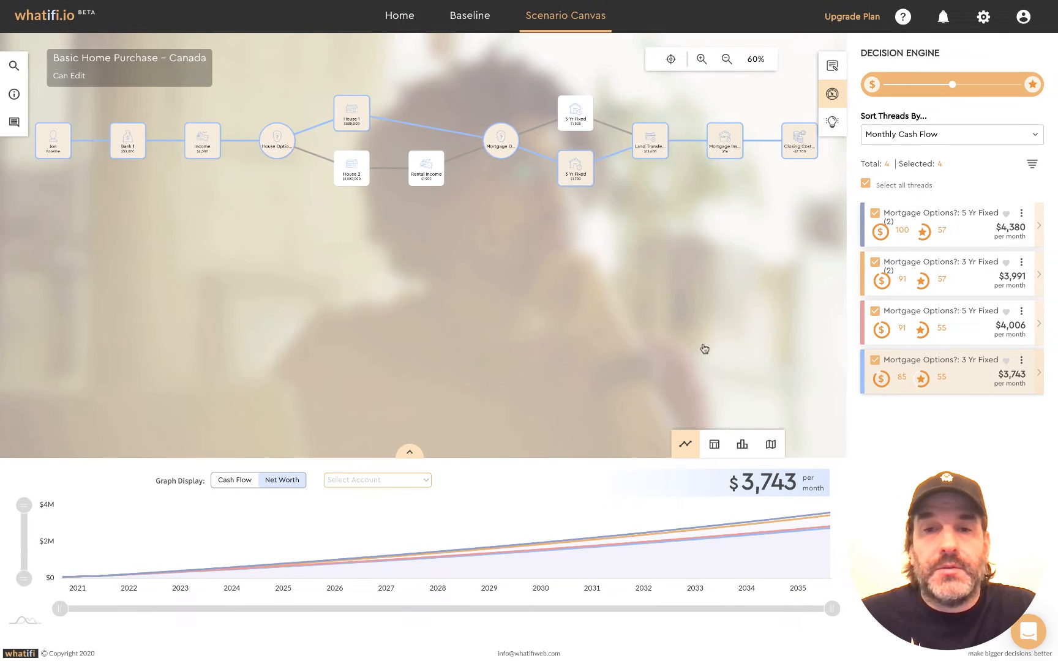
Step: Open the active 3 Yr Fixed thread on its own, examine its path, and return to the full scenario
drag(489, 206, 493, 237)
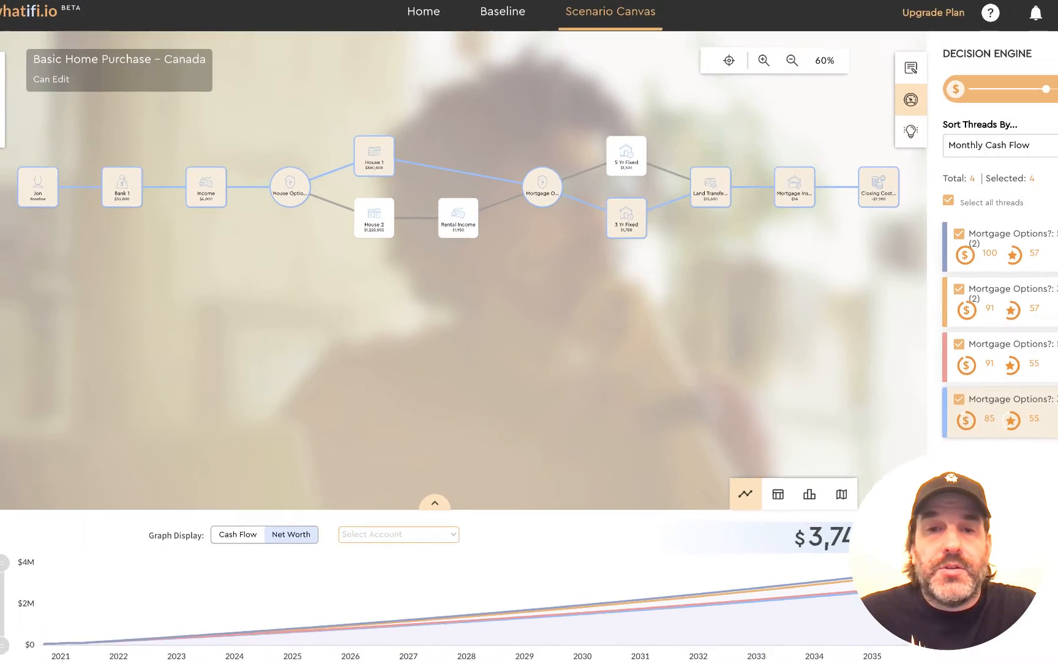
click(1039, 372)
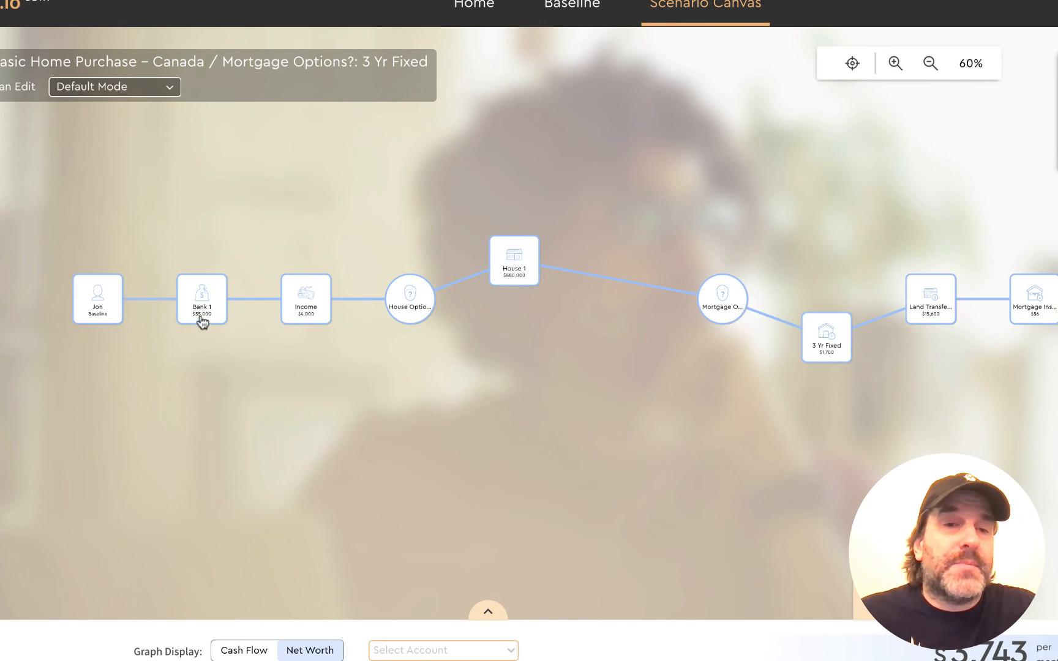
scroll(264, 307, up, 5)
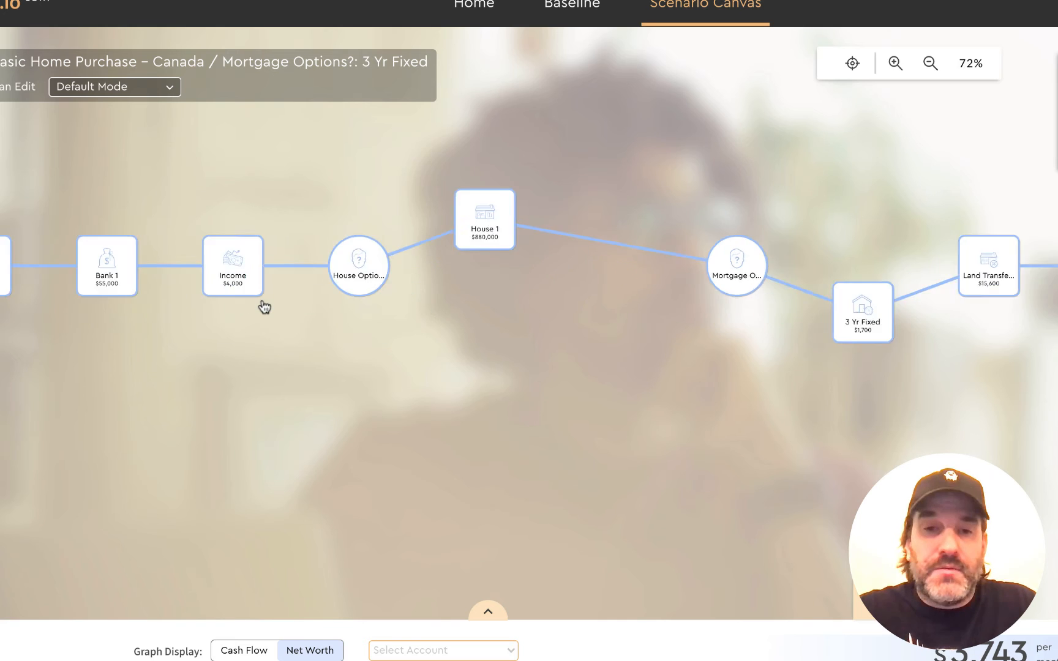
drag(188, 309, 593, 435)
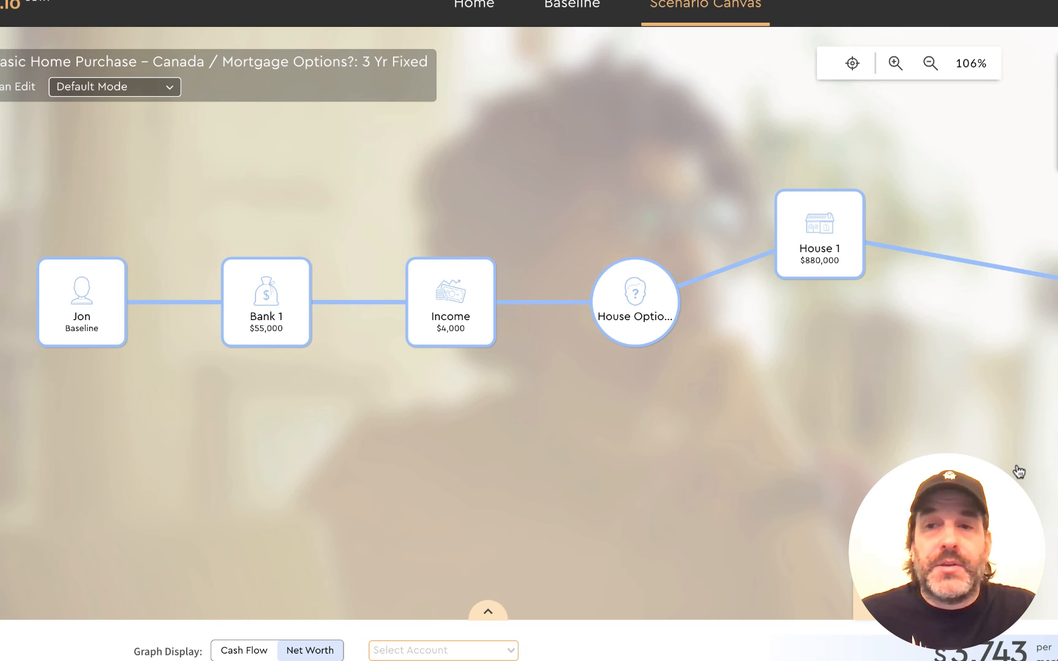
click(915, 402)
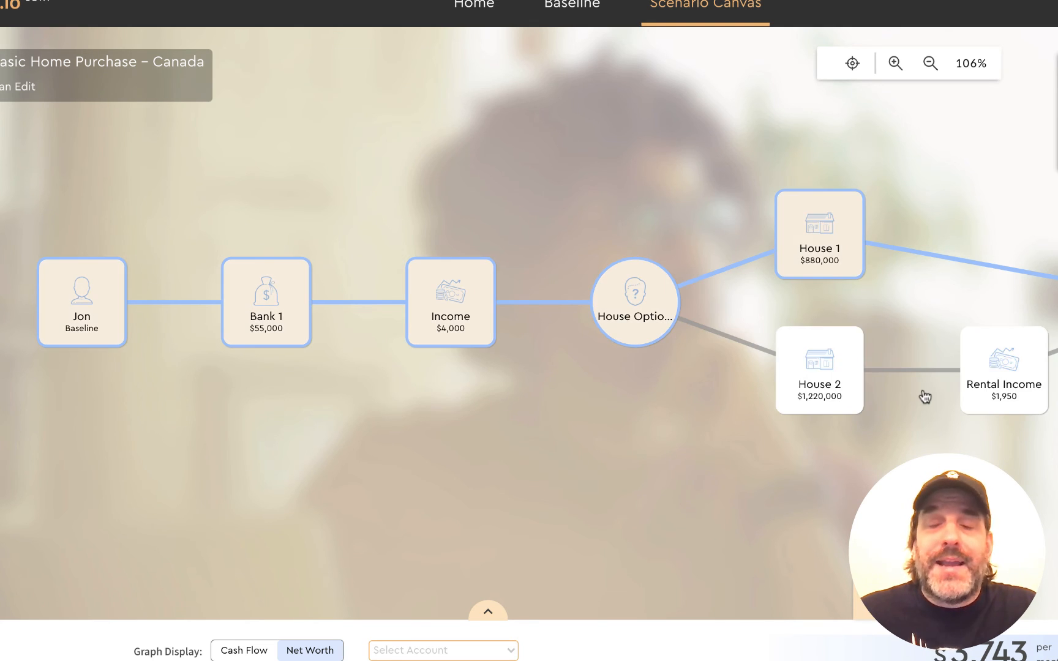
drag(932, 295, 502, 308)
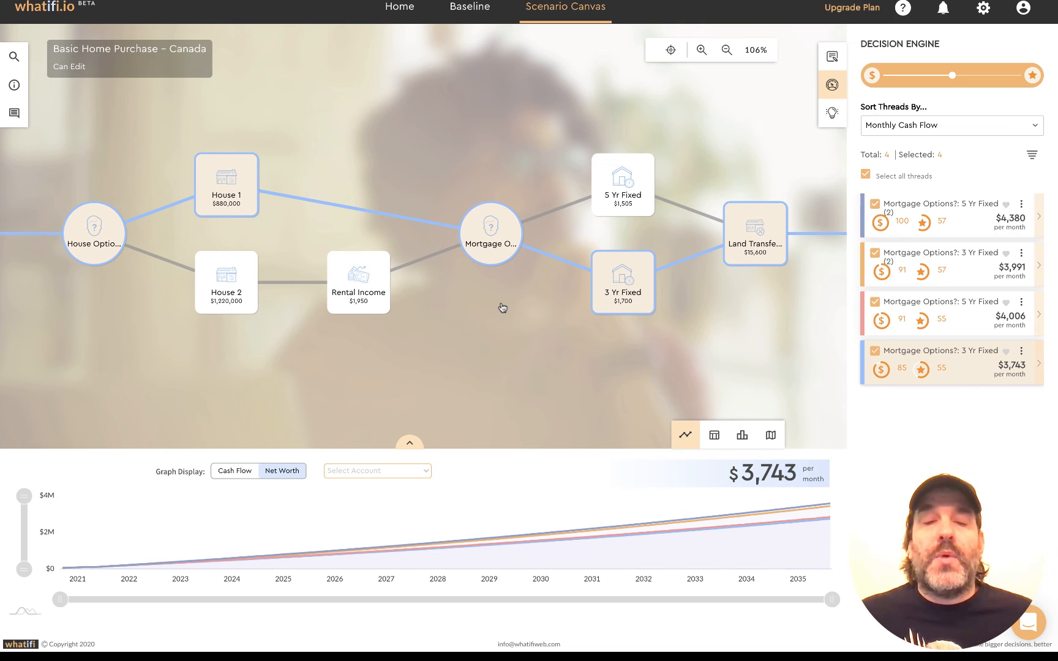